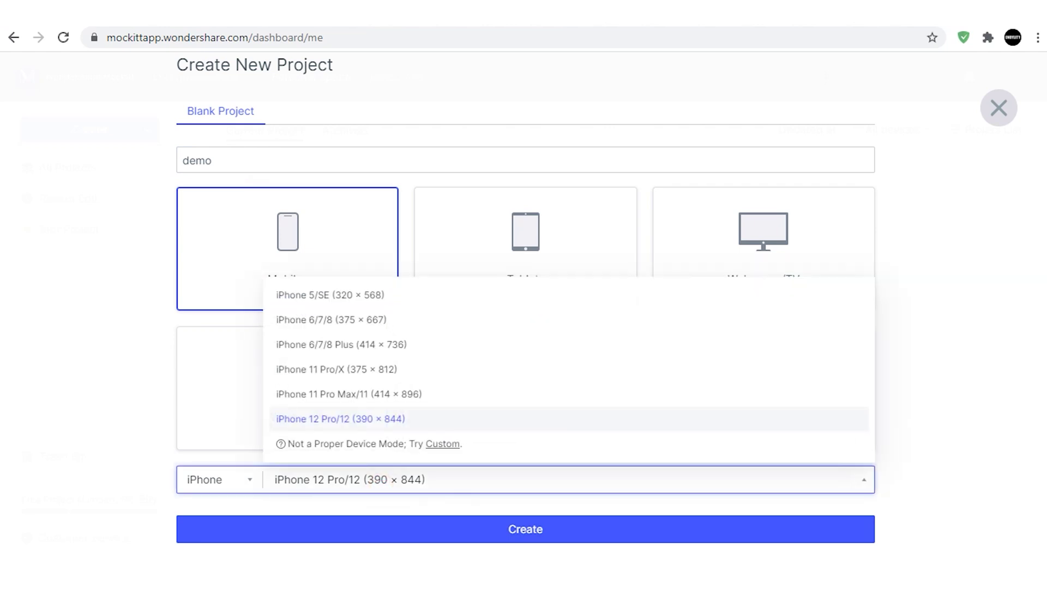
# Step: Create the blank mobile project "demo" with the iPhone 12 Pro/12 (390 × 844) screen size
pyautogui.click(381, 484)
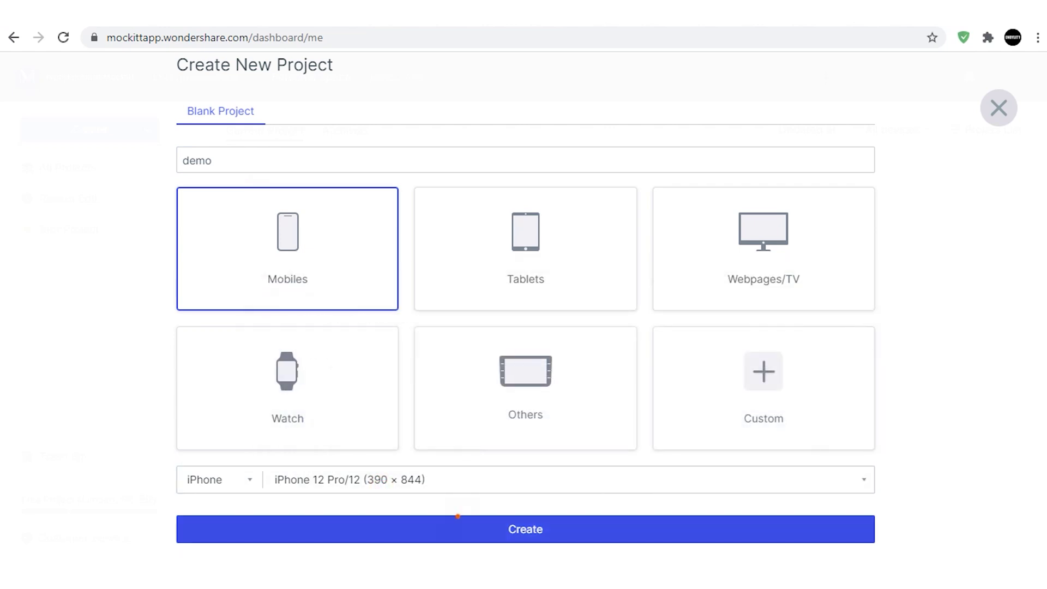
pyautogui.click(458, 519)
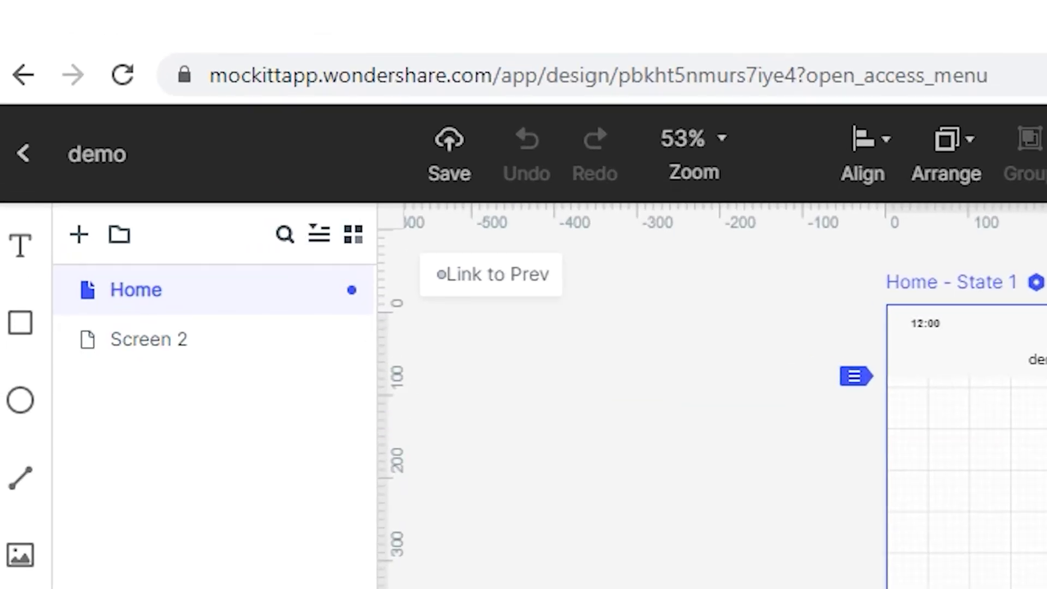
# Step: View the Screen 2 page of the project and return to the Home page
pyautogui.click(146, 333)
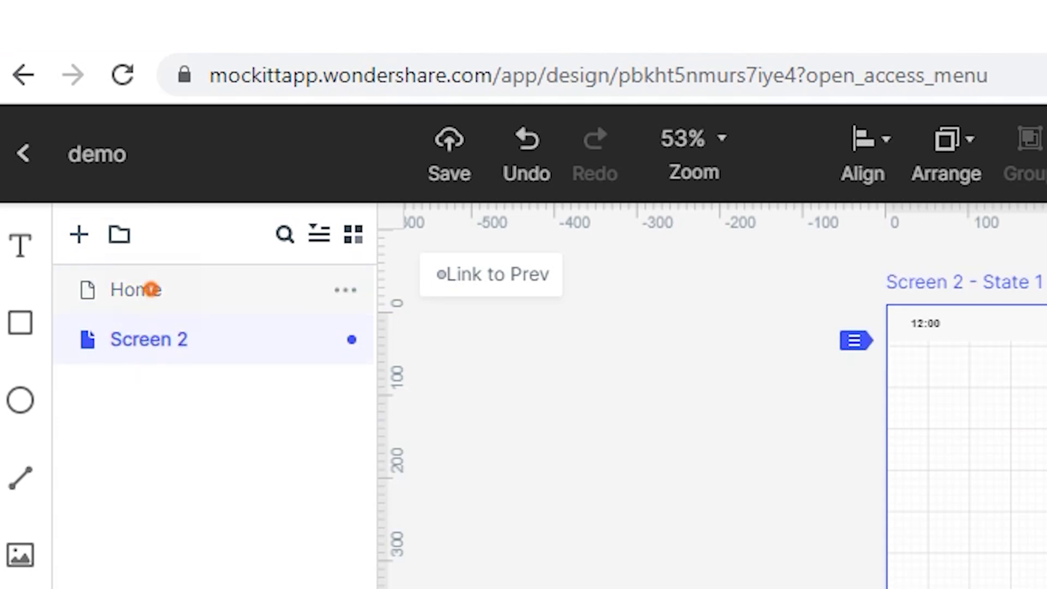
pyautogui.click(136, 290)
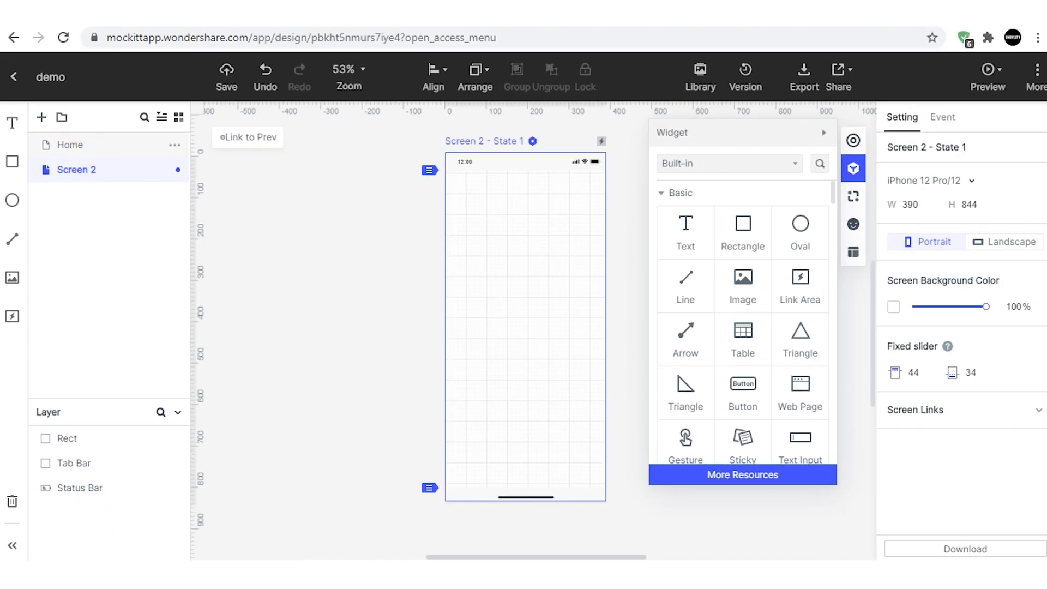
pyautogui.click(109, 145)
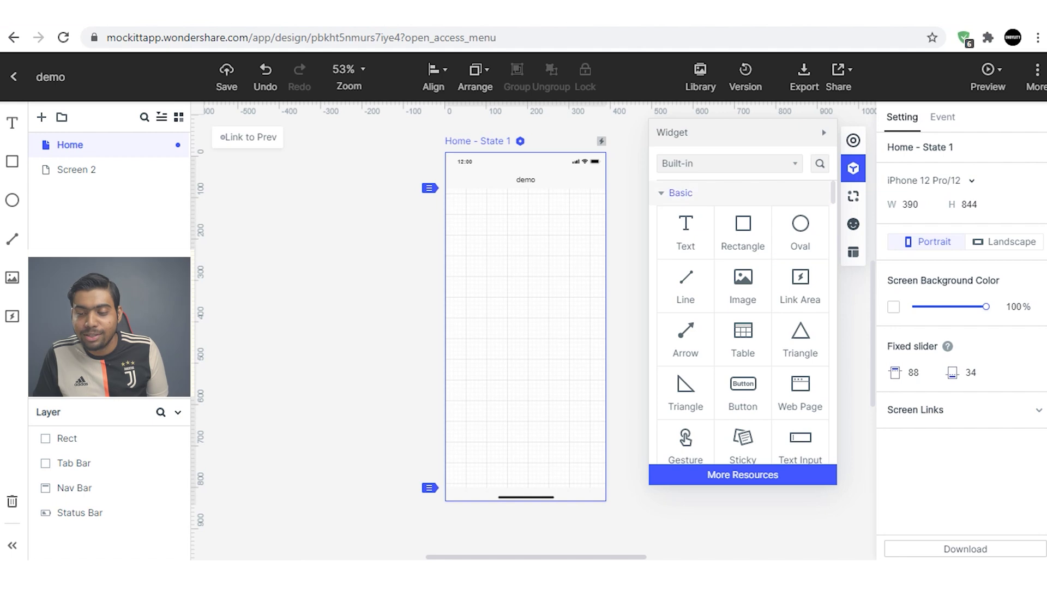
# Step: Browse the built-in widgets, view the iOS and Material Design widget sets, and return to the Built-in set
pyautogui.scroll(-15, 743, 327)
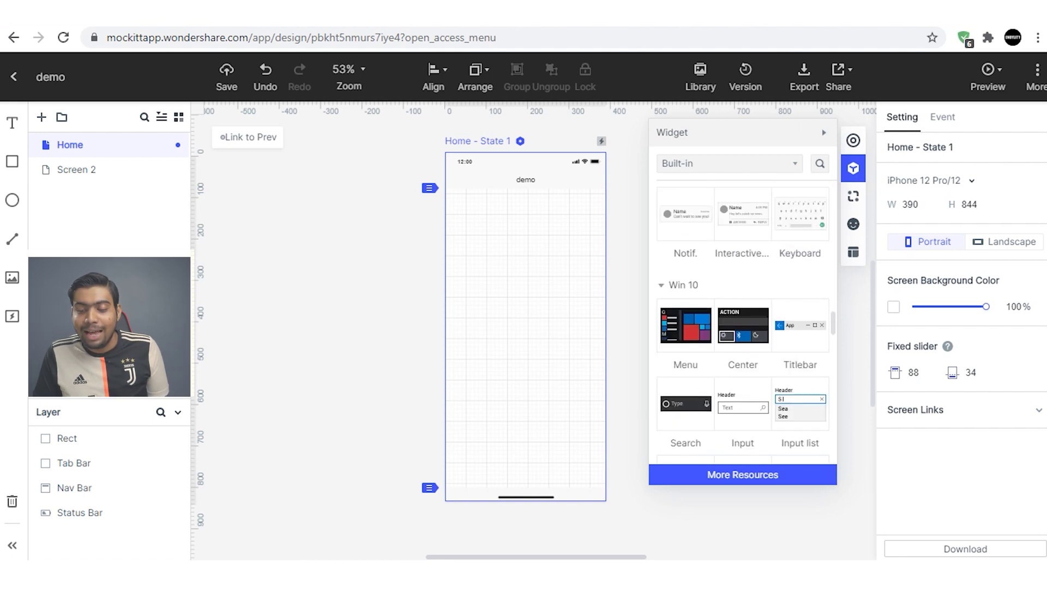
pyautogui.scroll(15, 742, 327)
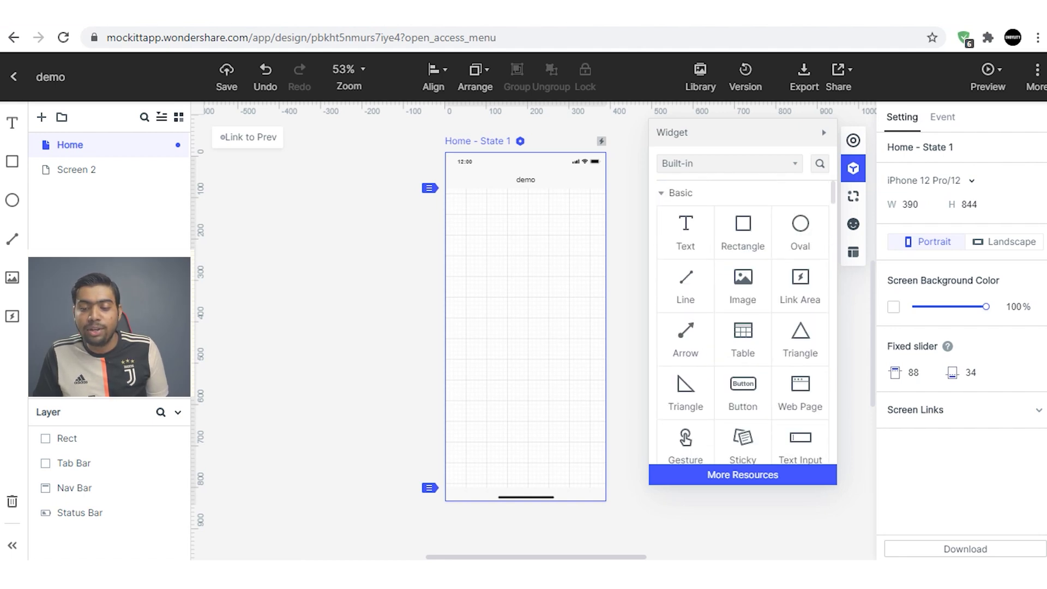
pyautogui.click(745, 163)
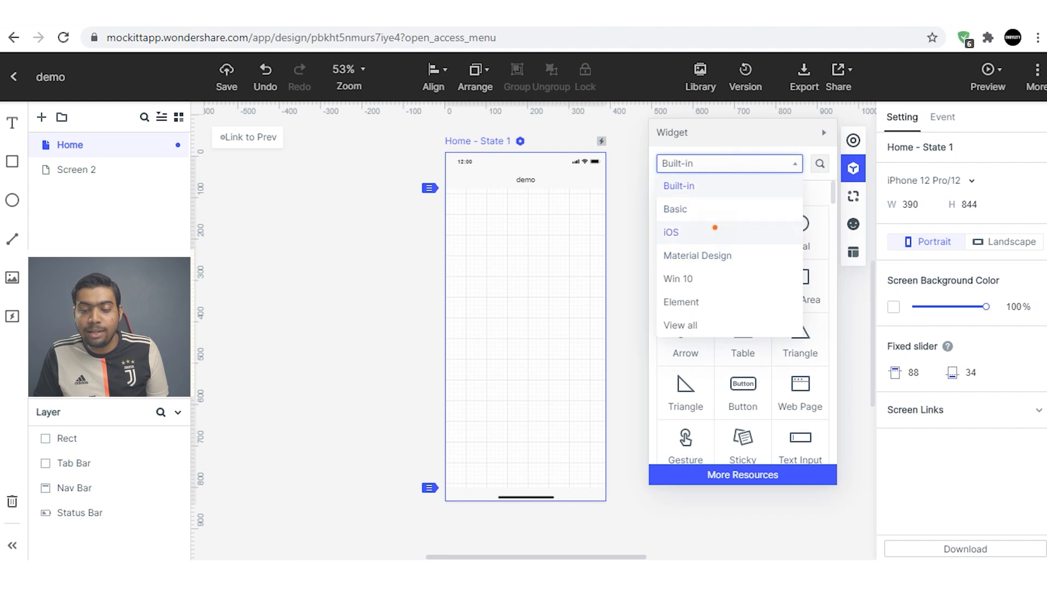
pyautogui.click(677, 232)
pyautogui.click(760, 163)
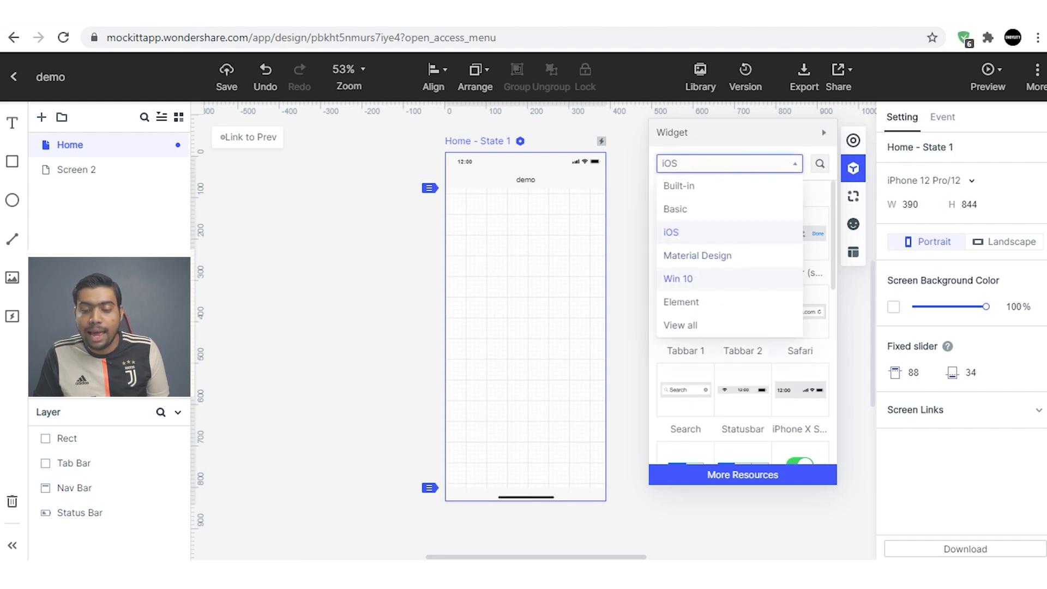
pyautogui.click(715, 260)
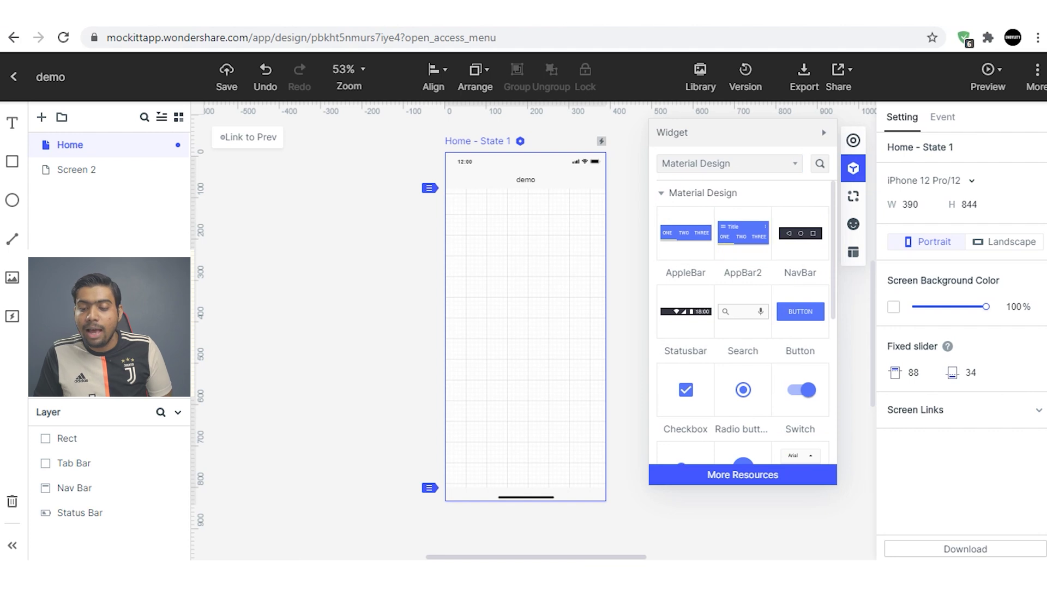
pyautogui.click(762, 162)
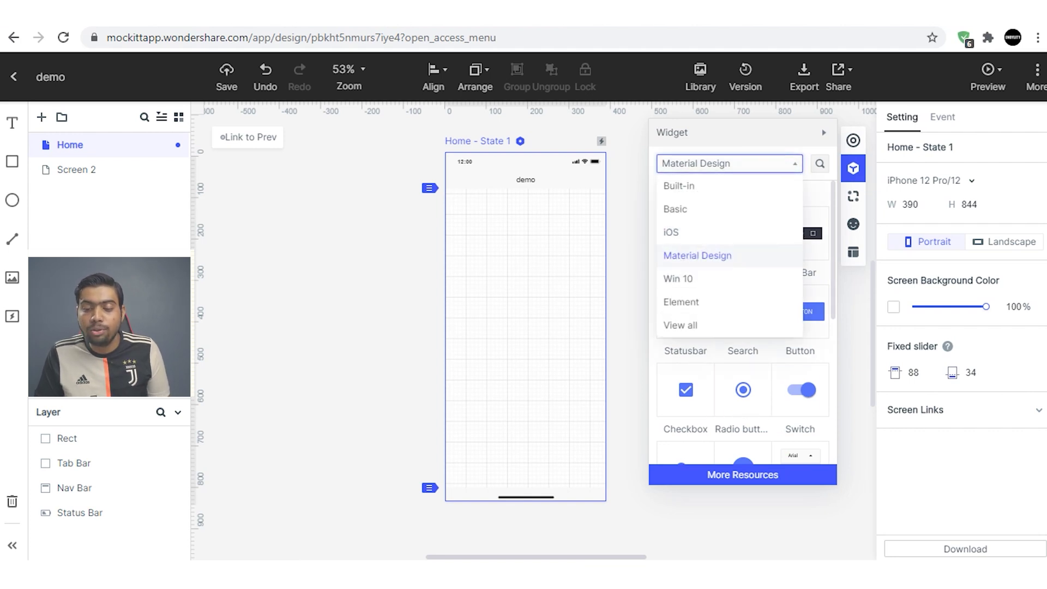
pyautogui.click(679, 185)
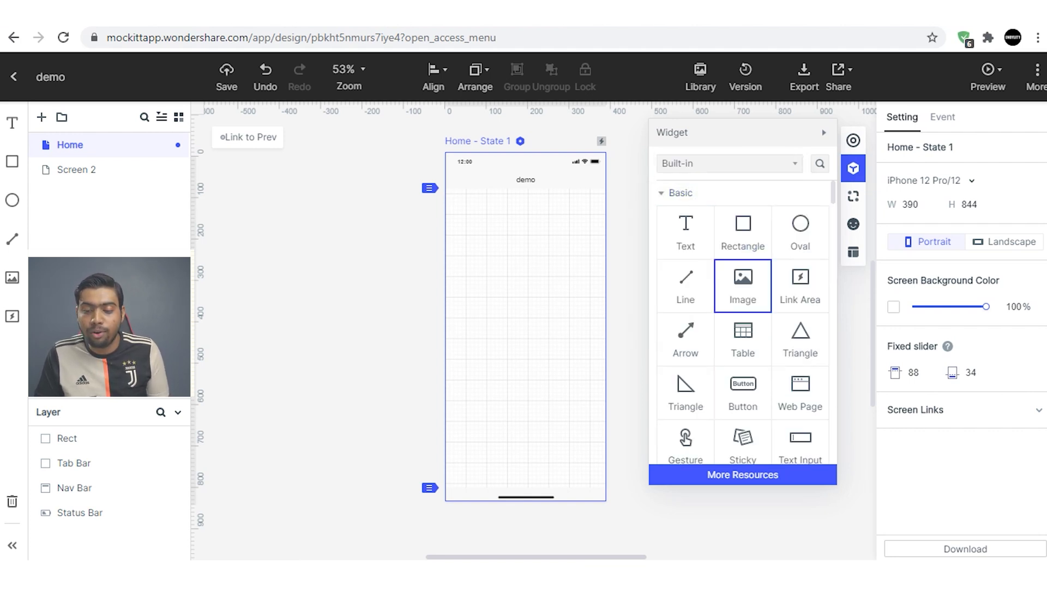
# Step: Add a centred image widget with the blue-green wallpaper to the Home screen and enlarge it to fill the area below the title bar
pyautogui.click(743, 284)
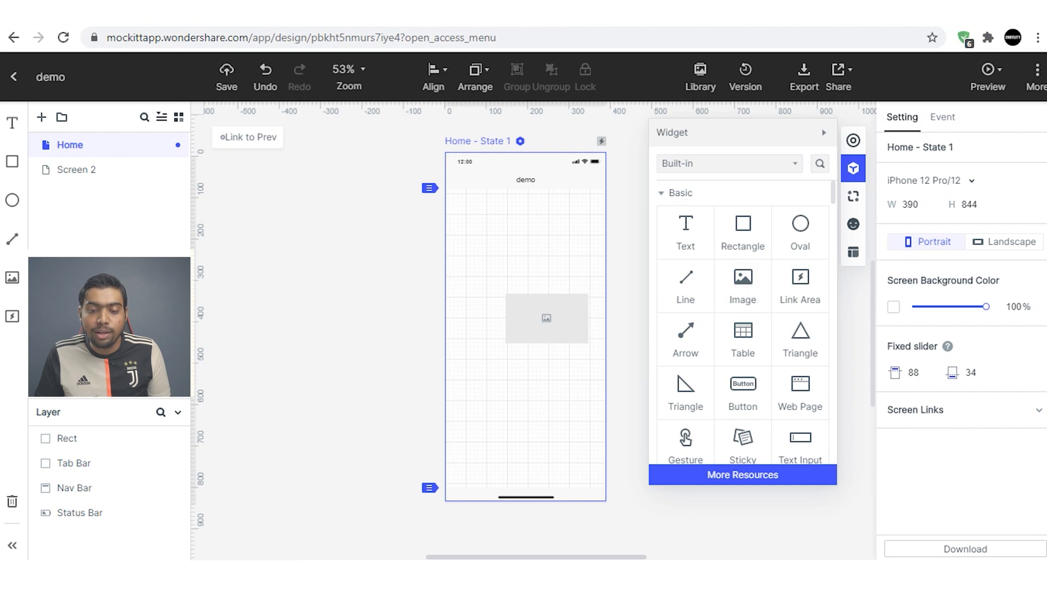
pyautogui.moveTo(547, 318); pyautogui.dragTo(547, 315)
pyautogui.click(434, 76)
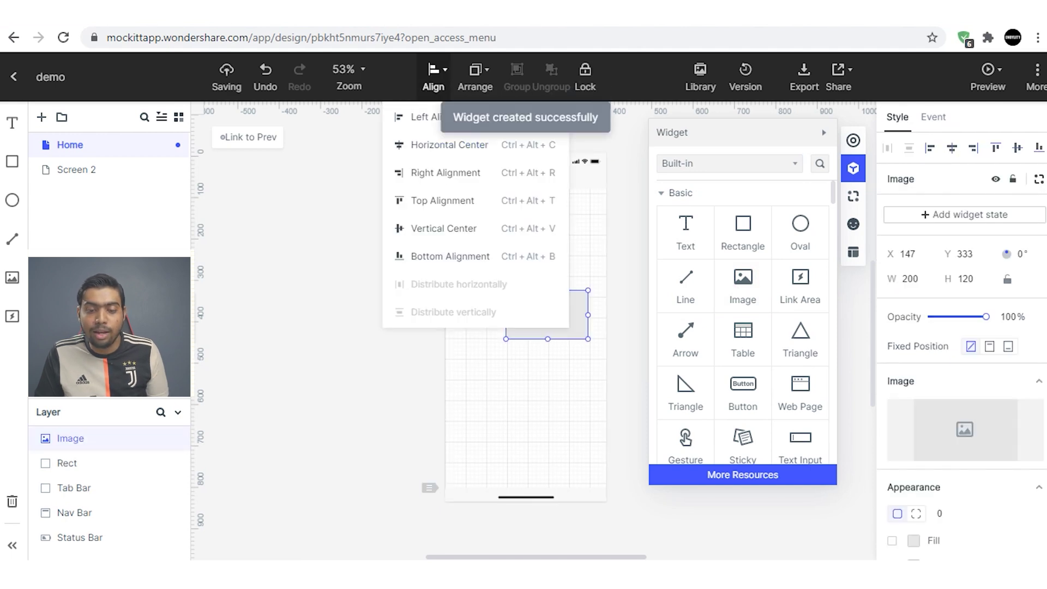
pyautogui.click(445, 172)
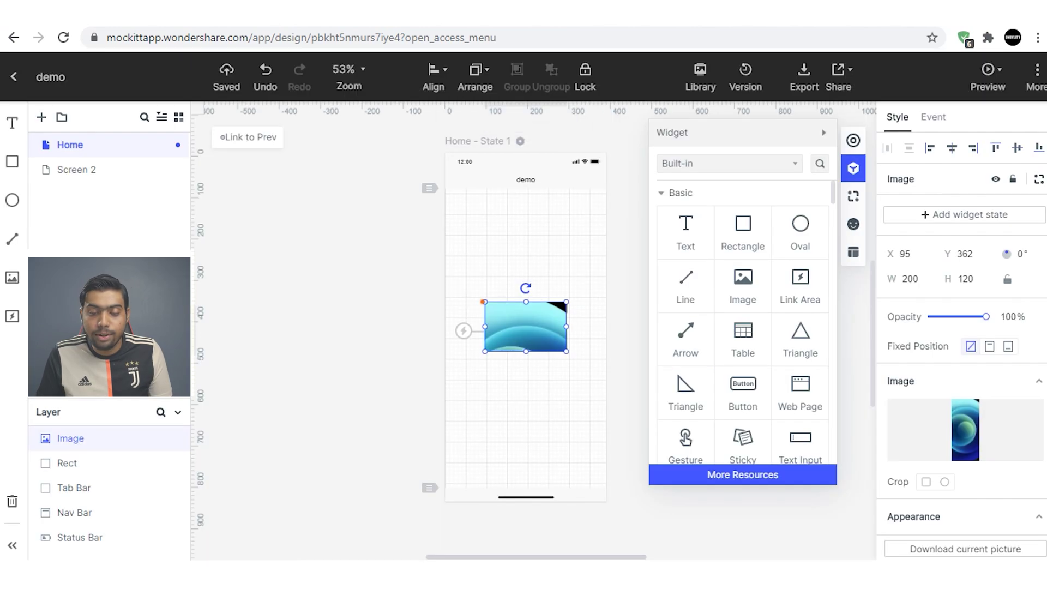
pyautogui.moveTo(426, 174); pyautogui.dragTo(446, 186)
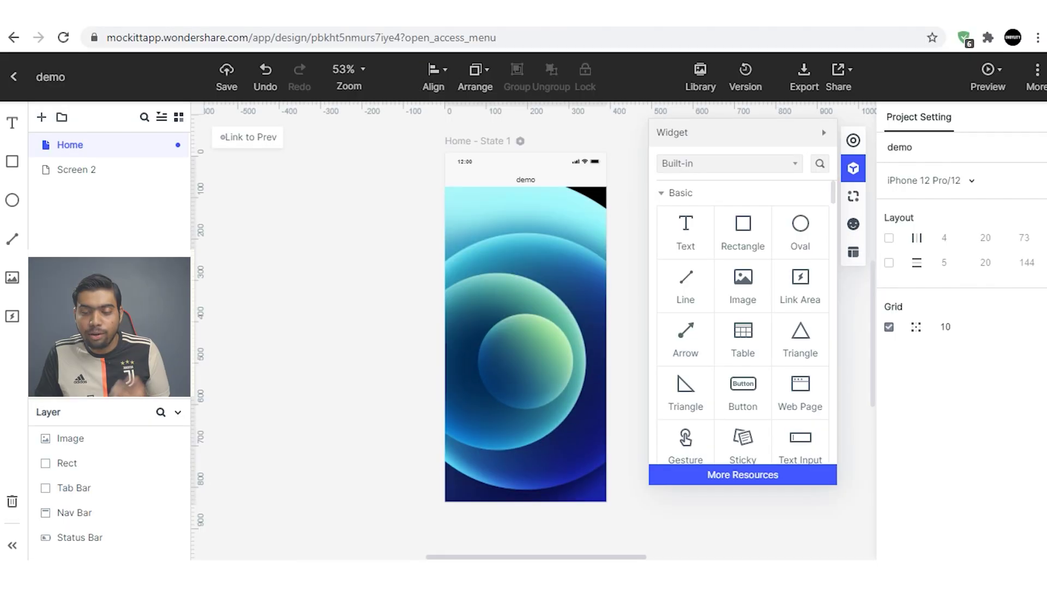
# Step: Add a Text Input widget over the wallpaper on the Home screen and centre it horizontally and vertically
pyautogui.scroll(-3, 803, 381)
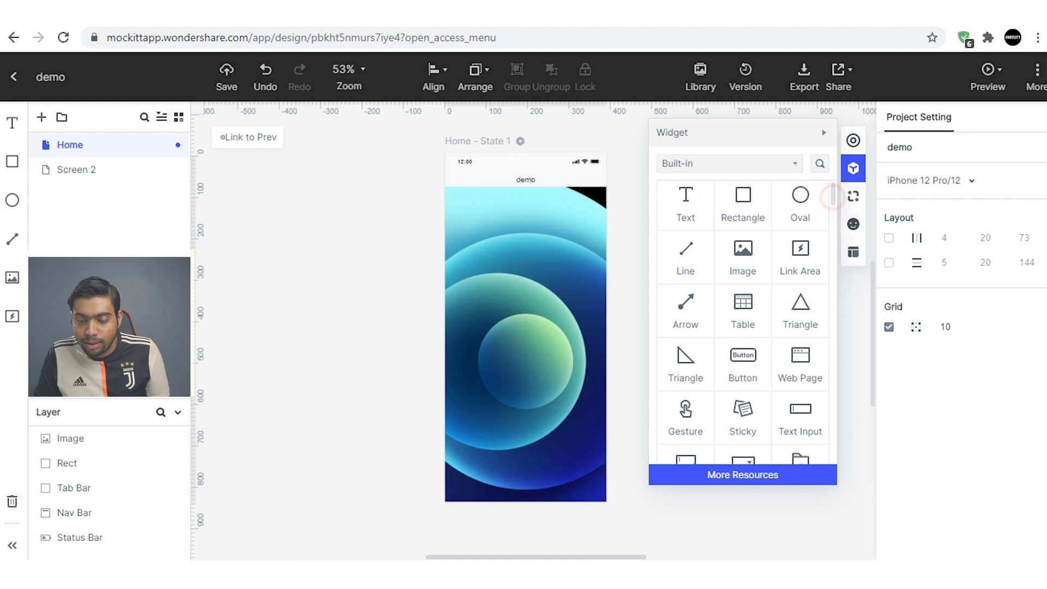
pyautogui.moveTo(792, 318); pyautogui.dragTo(507, 252)
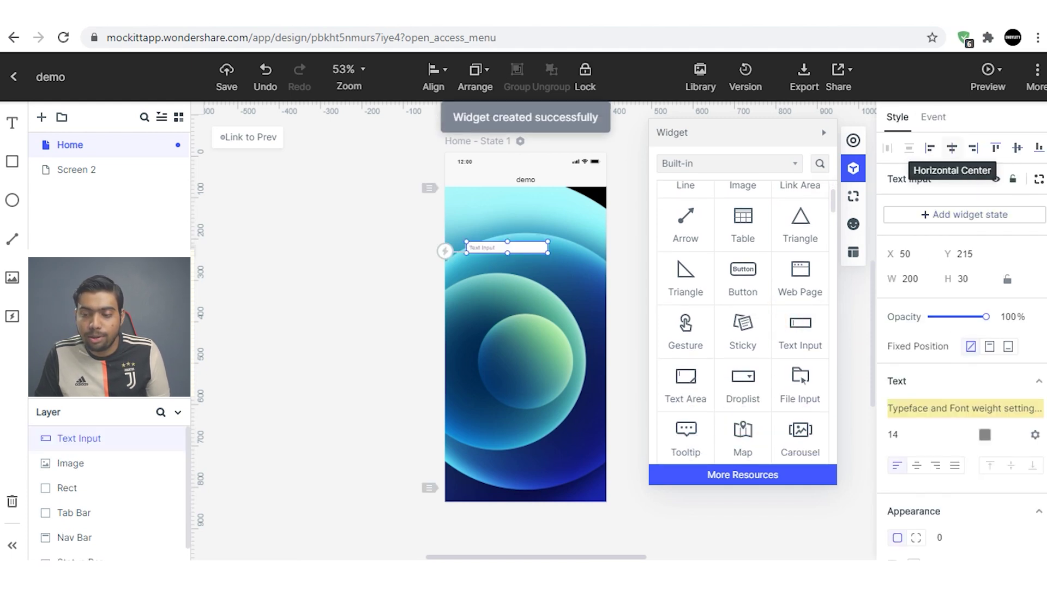
pyautogui.click(951, 148)
pyautogui.click(1017, 148)
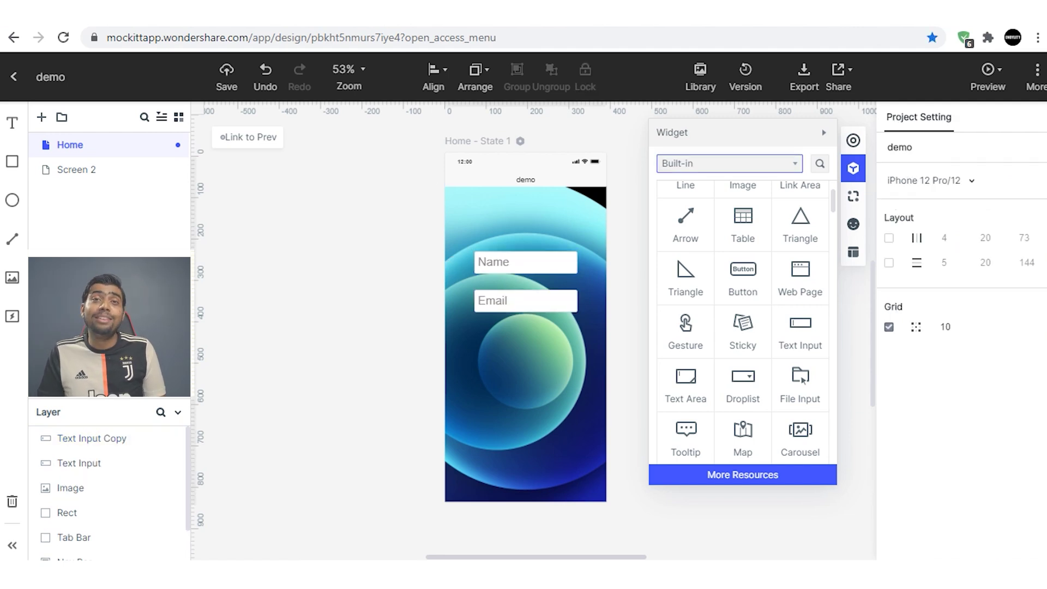
# Step: Show the available widget sets for choosing another one
pyautogui.click(715, 160)
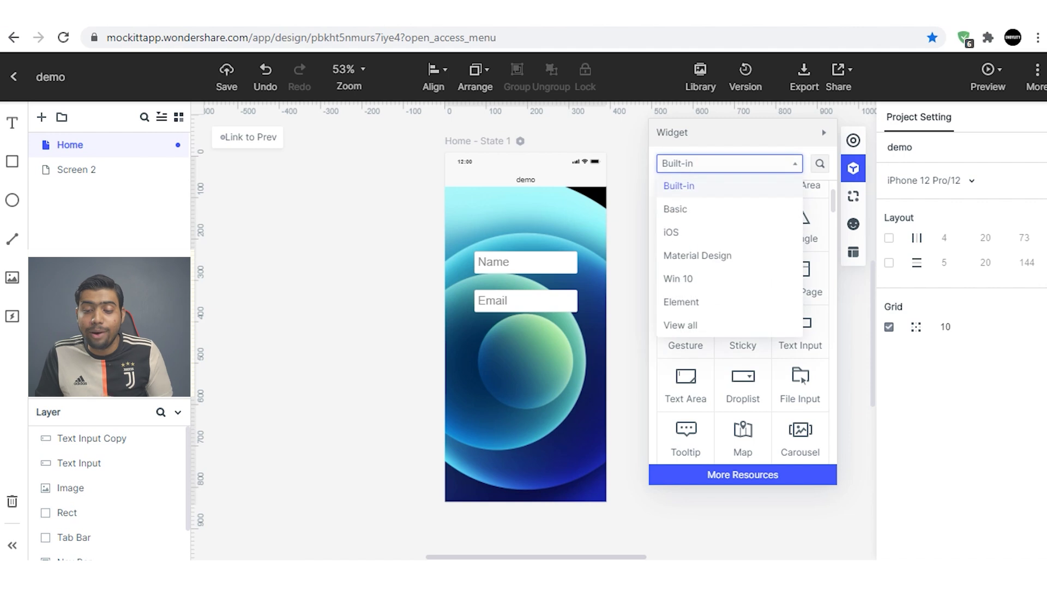
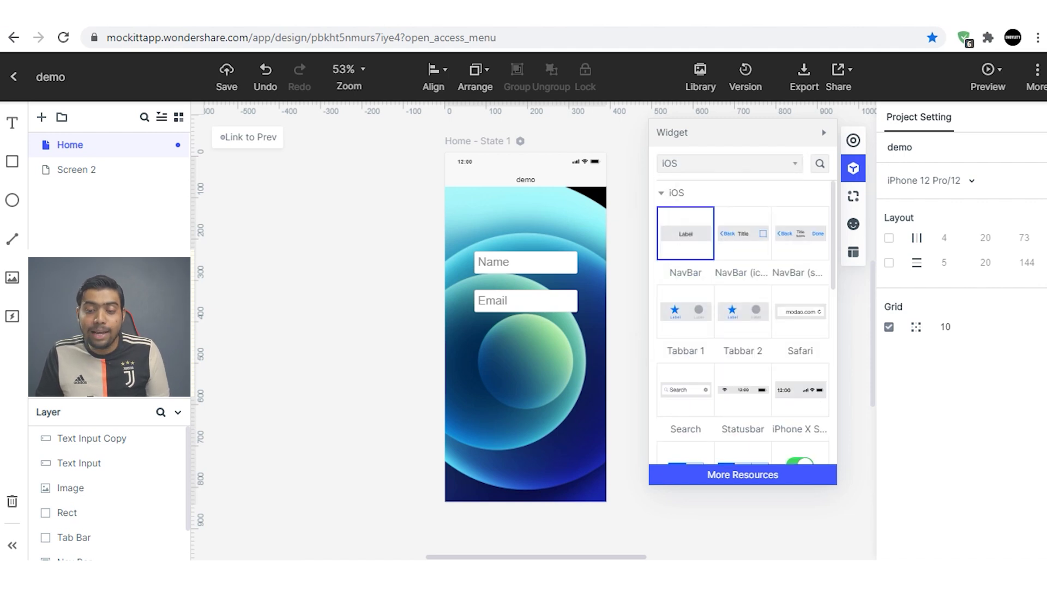
# Step: Add a Material Design button labelled LOGIN, about 173 by 59, centred below the Email field on the Home screen
pyautogui.click(684, 167)
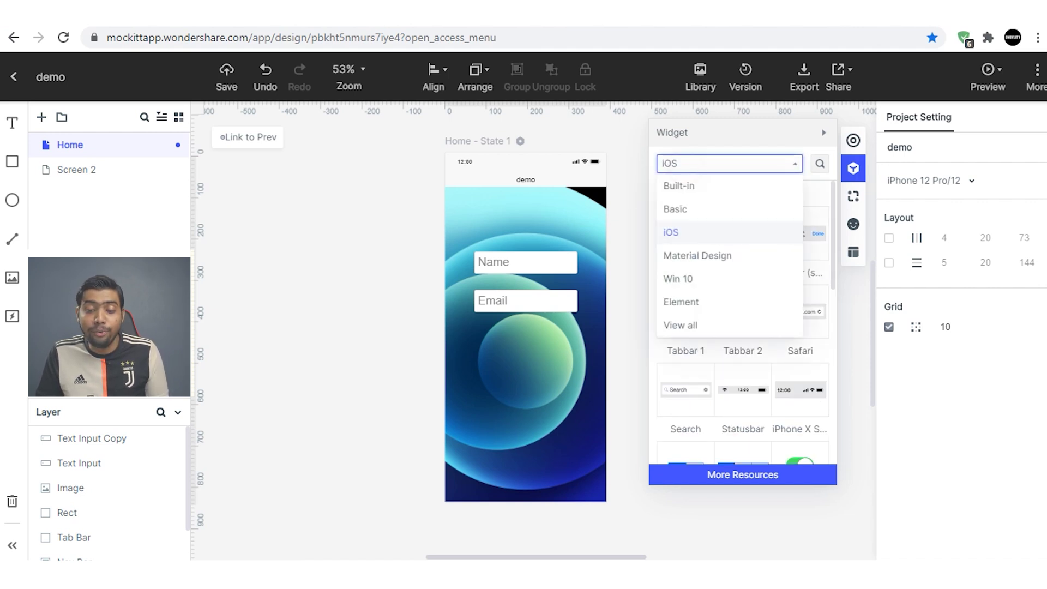
pyautogui.click(685, 259)
pyautogui.moveTo(801, 311); pyautogui.dragTo(526, 348)
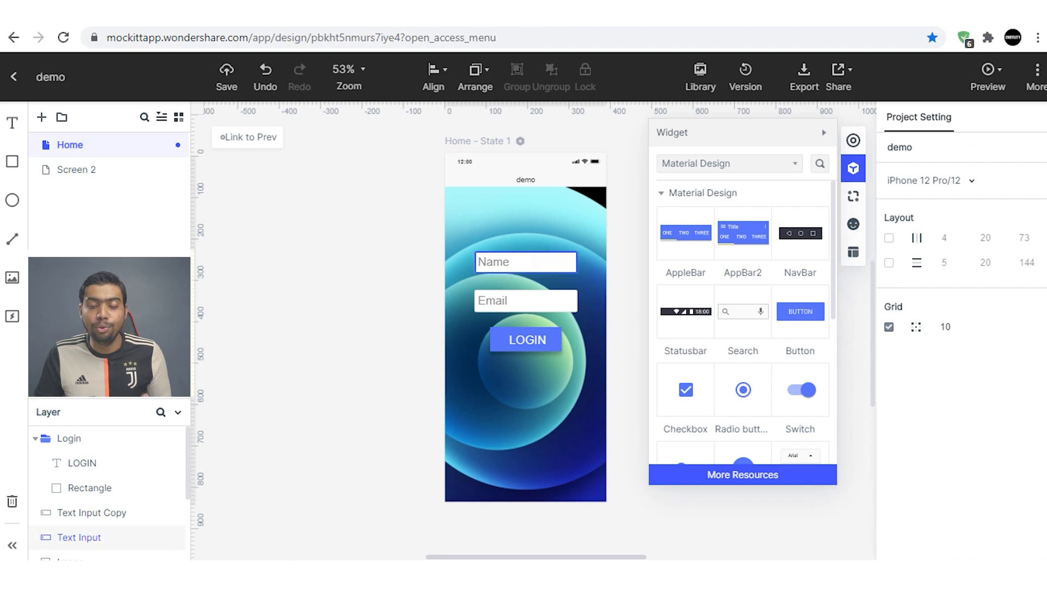
pyautogui.click(524, 261)
pyautogui.click(516, 301)
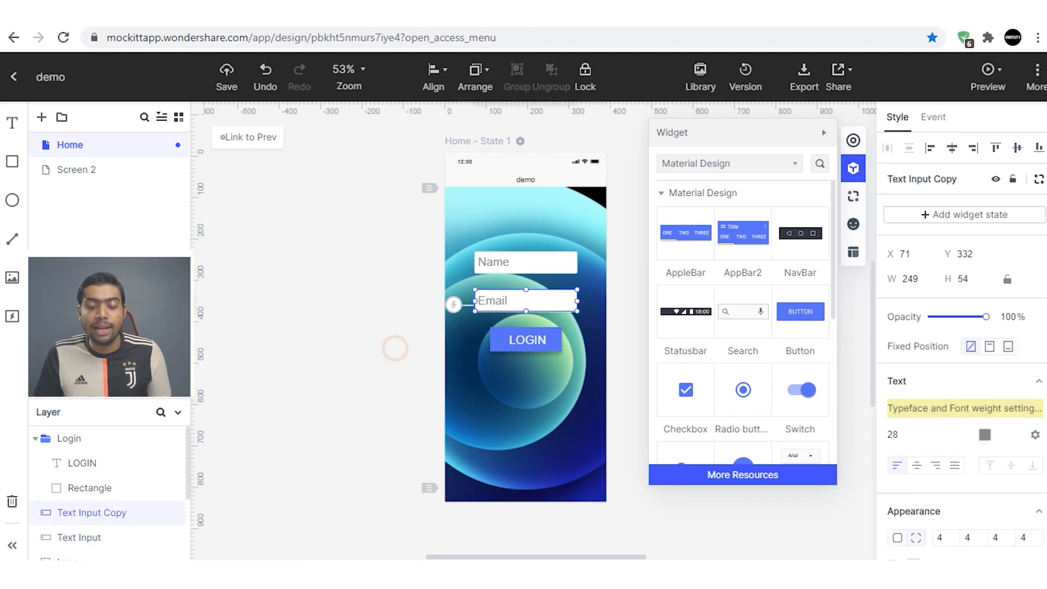
pyautogui.click(395, 349)
# Step: Link the LOGIN button to Screen 2 with a Tap event
pyautogui.click(525, 340)
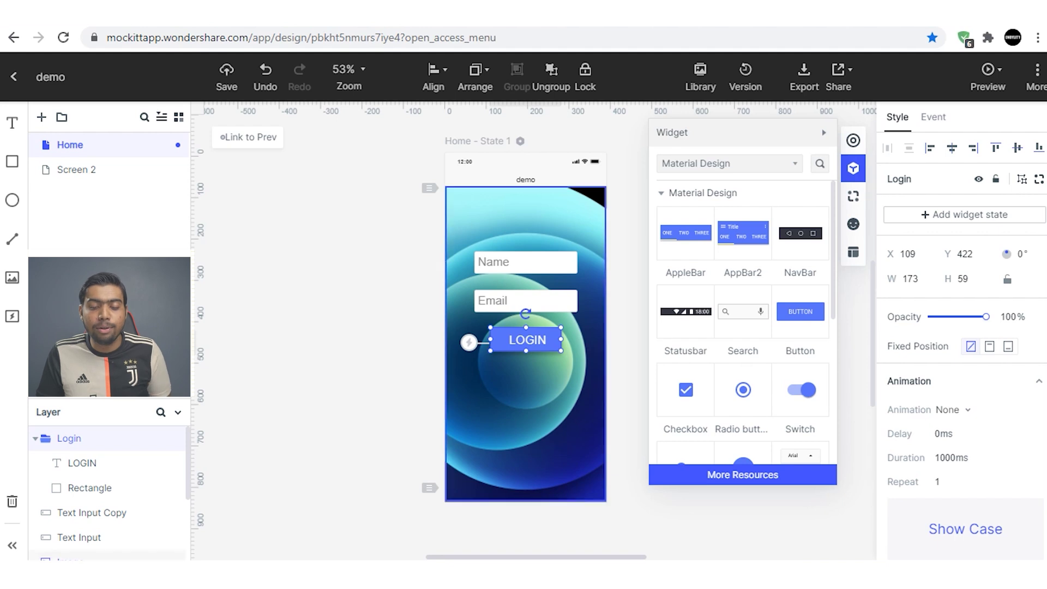
pyautogui.moveTo(468, 342); pyautogui.dragTo(89, 171)
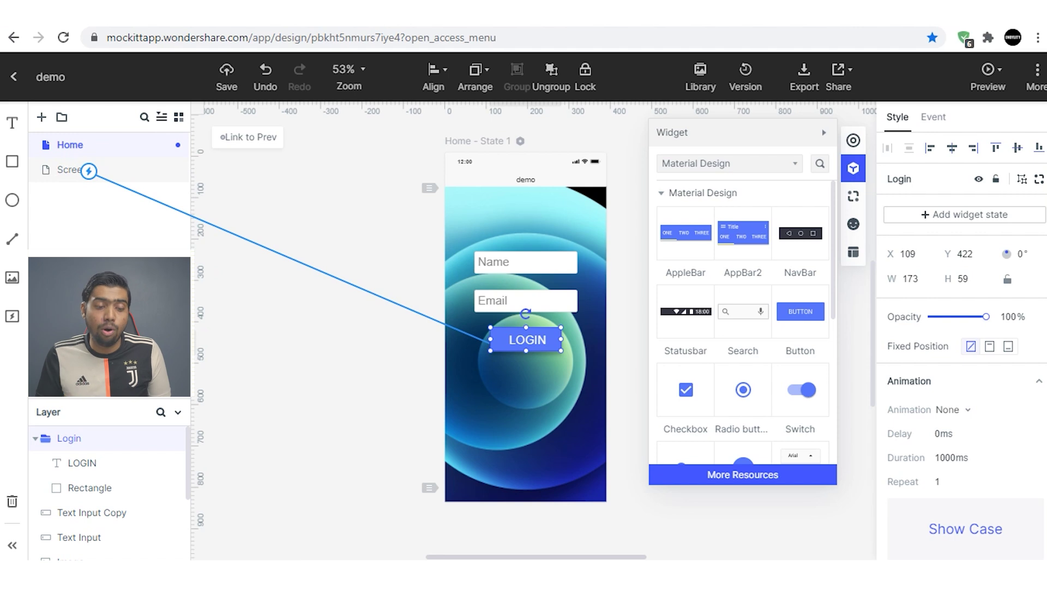
pyautogui.moveTo(89, 171)
pyautogui.mouseDown()
pyautogui.moveTo(117, 210)
pyautogui.moveTo(105, 171)
pyautogui.mouseUp()
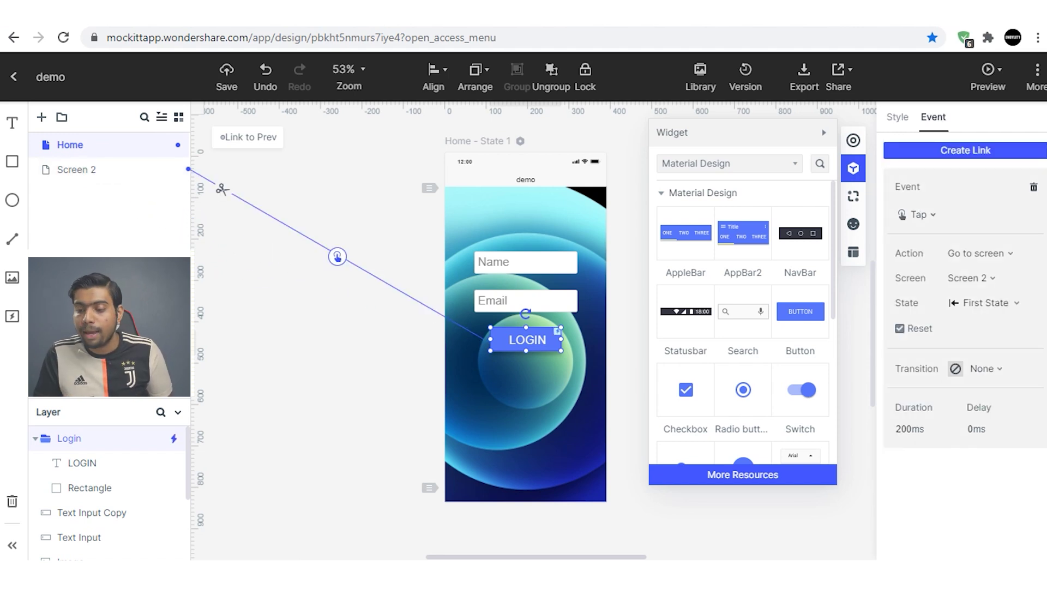
pyautogui.click(923, 214)
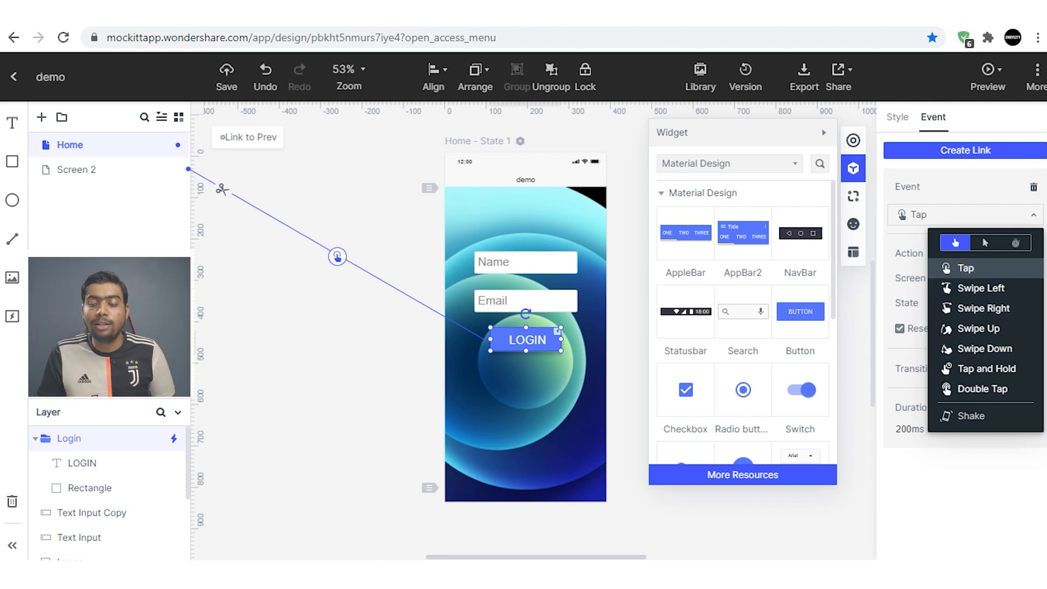
pyautogui.click(964, 262)
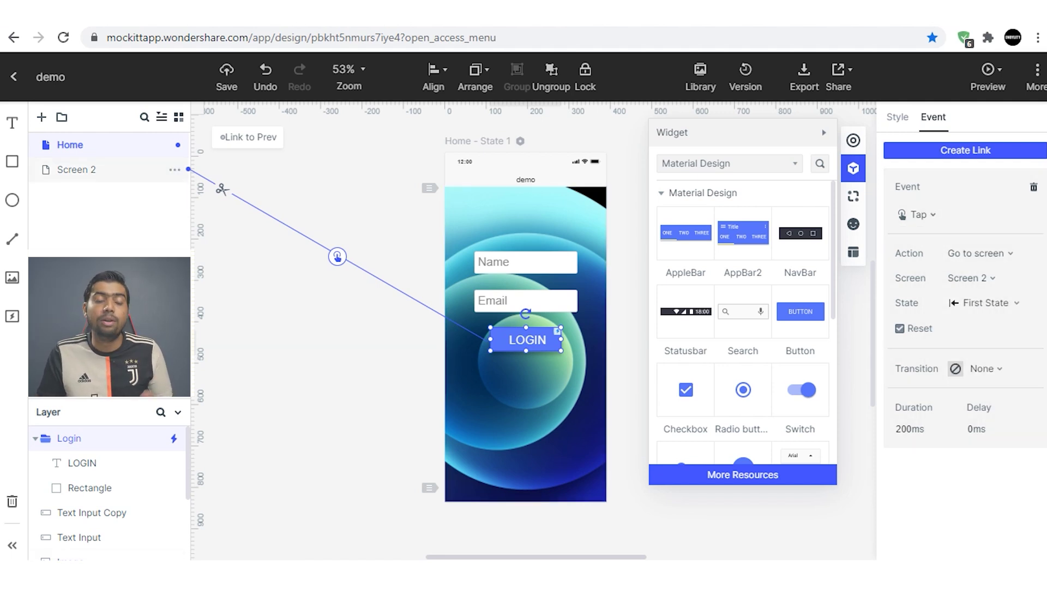
# Step: Fill Screen 2 with an AppleBar, the text "Introducing the iPhone 12 Pro" and a button below it with an enlarged Back label
pyautogui.click(76, 169)
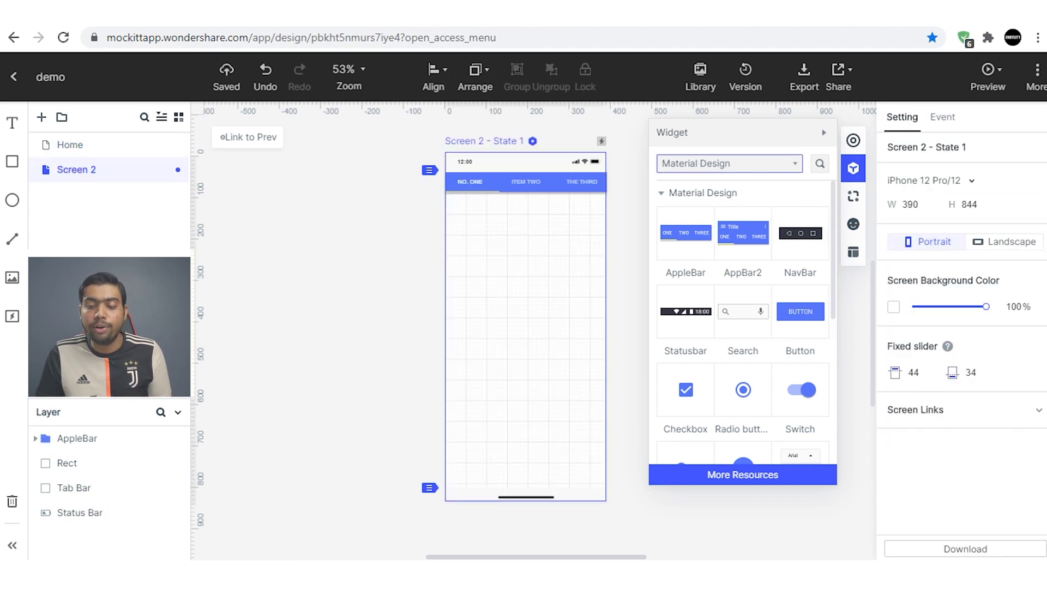
pyautogui.click(703, 163)
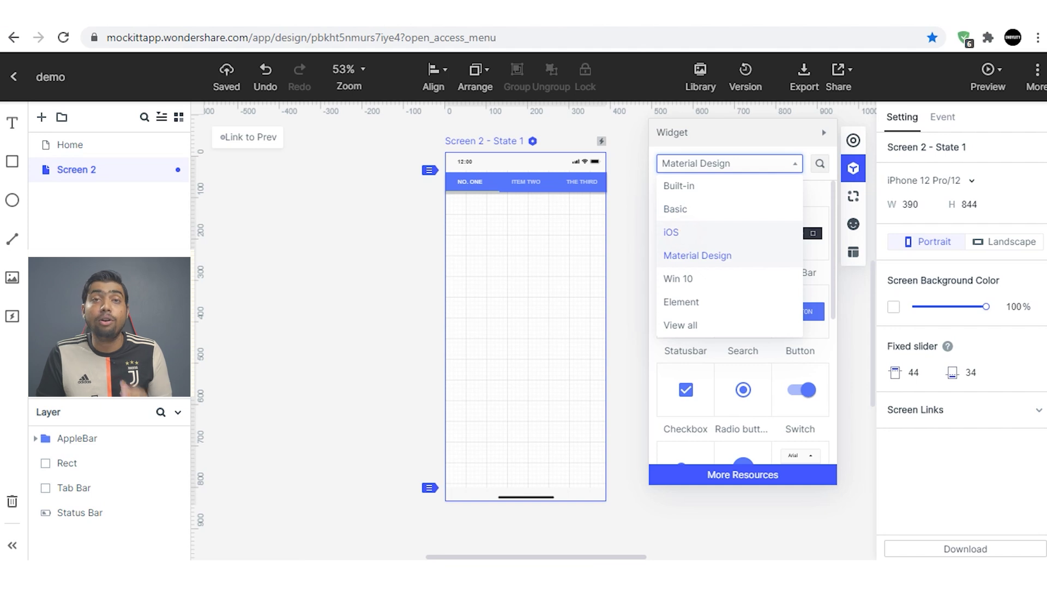
pyautogui.click(682, 232)
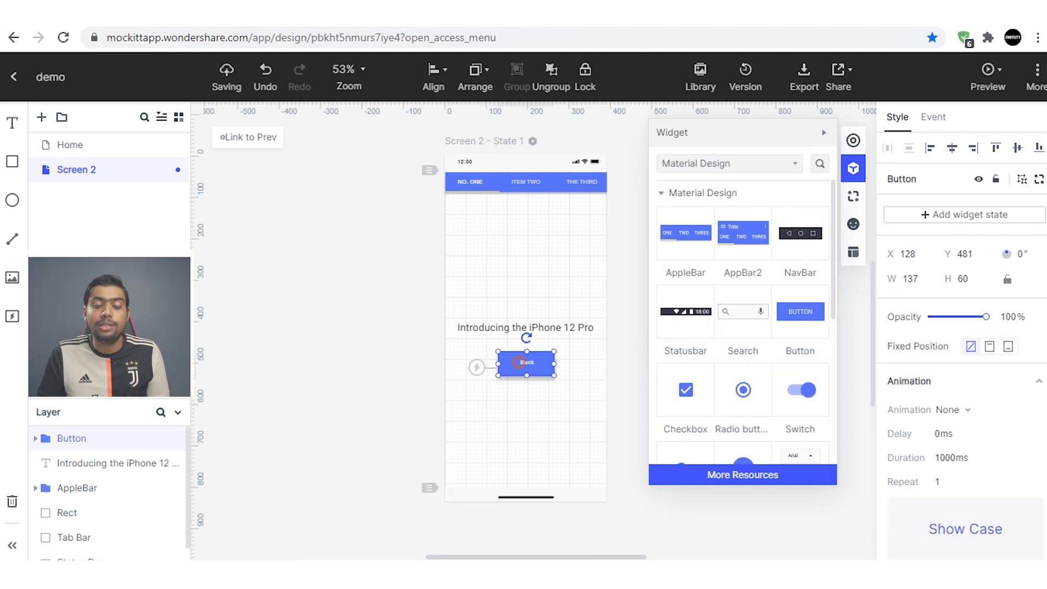
pyautogui.doubleClick(527, 363)
pyautogui.moveTo(545, 369); pyautogui.dragTo(554, 375)
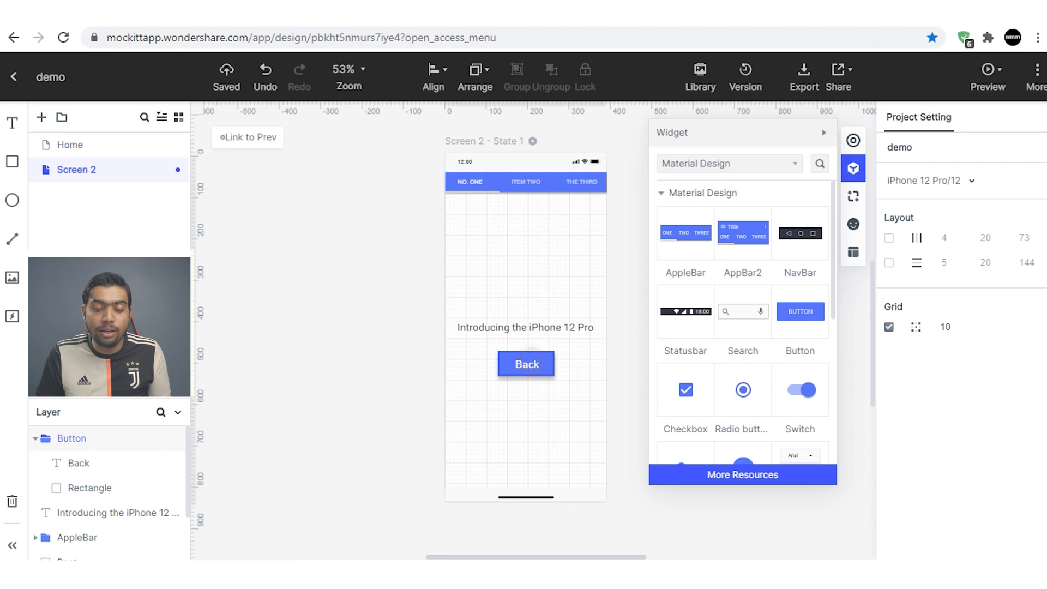
# Step: Link the Back button on Screen 2 to the Home screen
pyautogui.click(530, 361)
pyautogui.moveTo(477, 367); pyautogui.dragTo(78, 141)
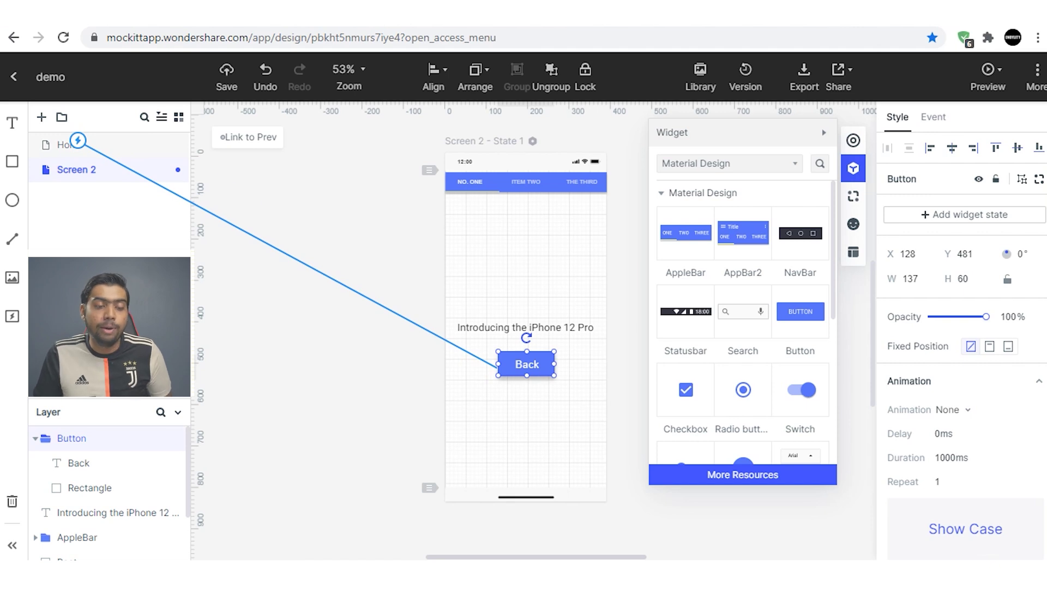
pyautogui.moveTo(78, 140); pyautogui.dragTo(78, 143)
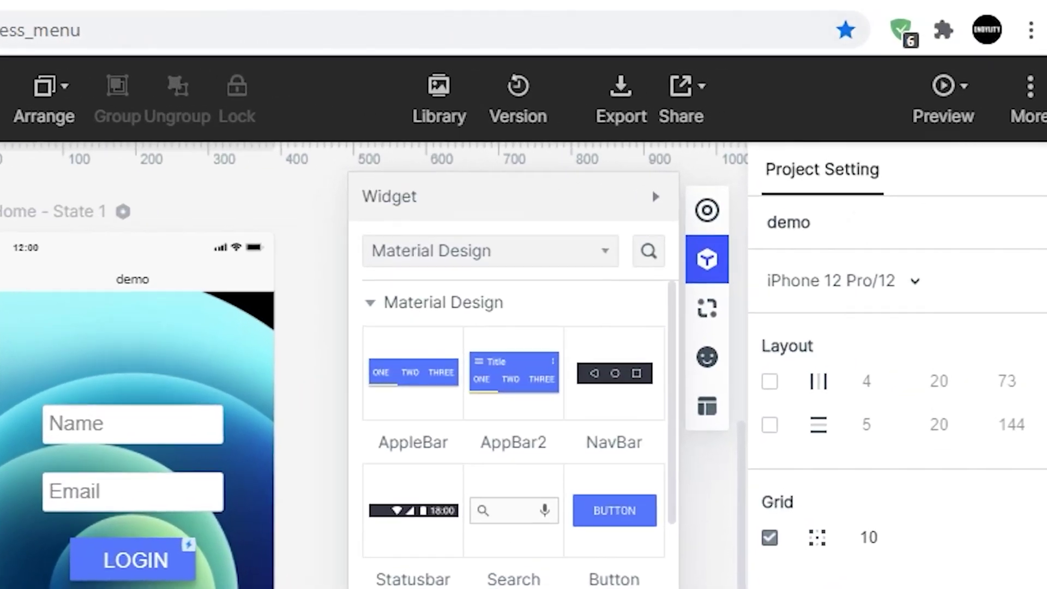
# Step: Preview the prototype and test the LOGIN and Back buttons on the simulated phone
pyautogui.click(943, 100)
pyautogui.click(929, 163)
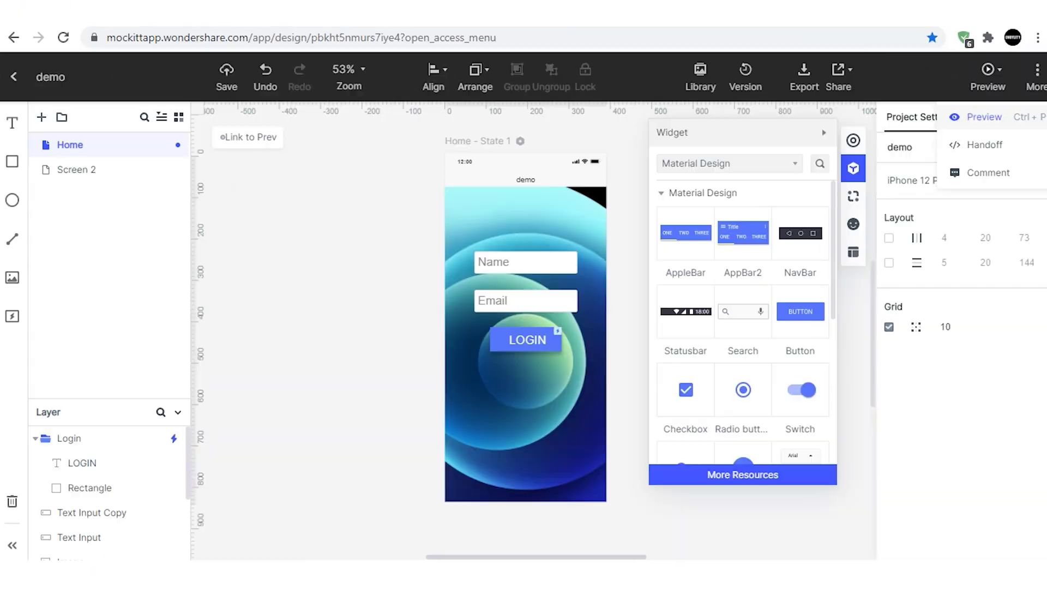
pyautogui.hotkey('ctrl', 'p')
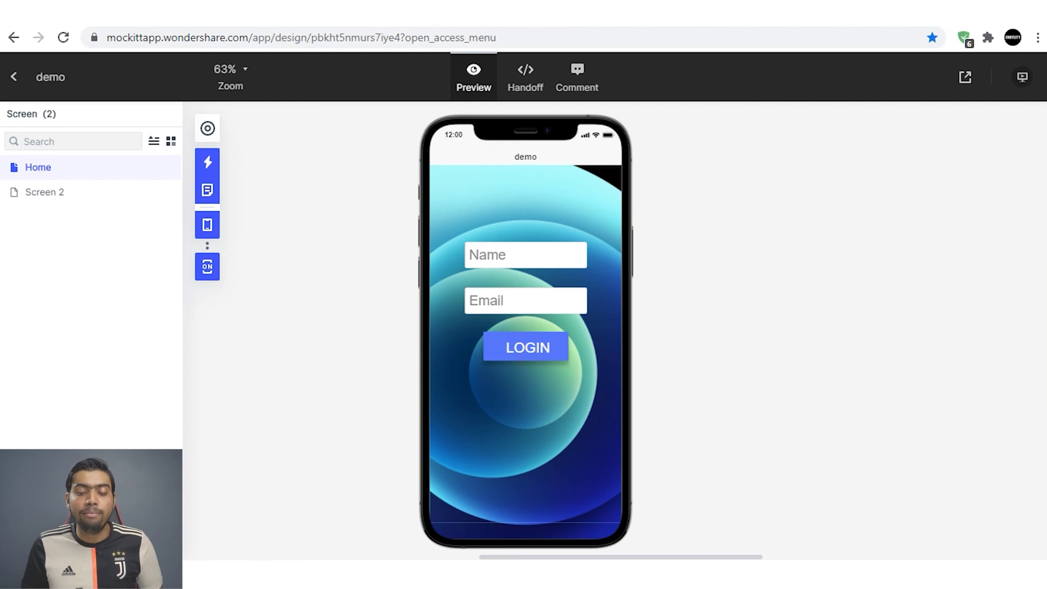
pyautogui.click(526, 346)
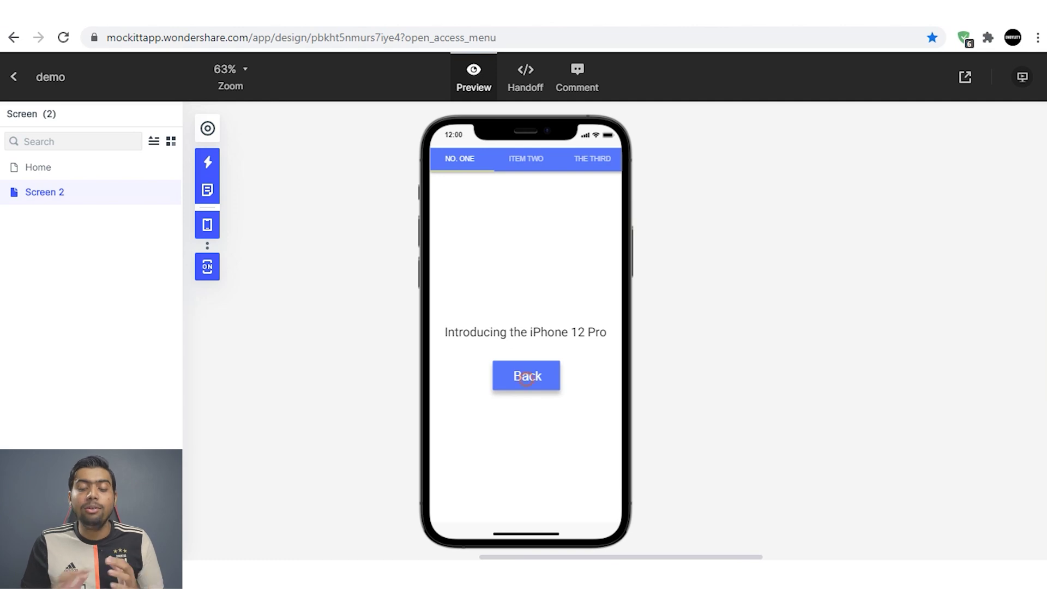
pyautogui.click(526, 375)
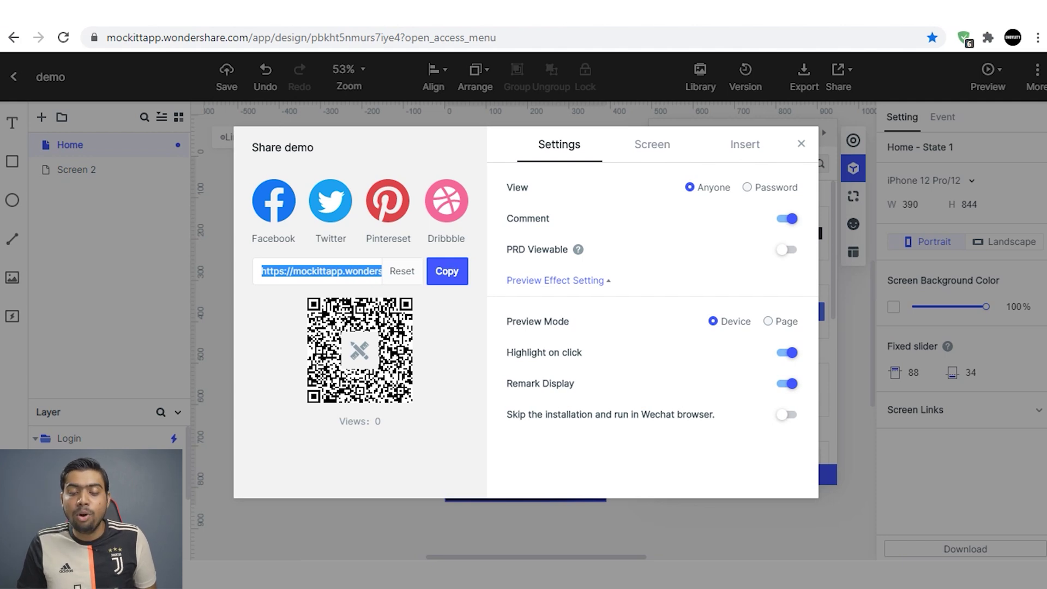
# Step: Review the Screen and Insert sharing options of the demo project, and return to the general share settings
pyautogui.click(642, 144)
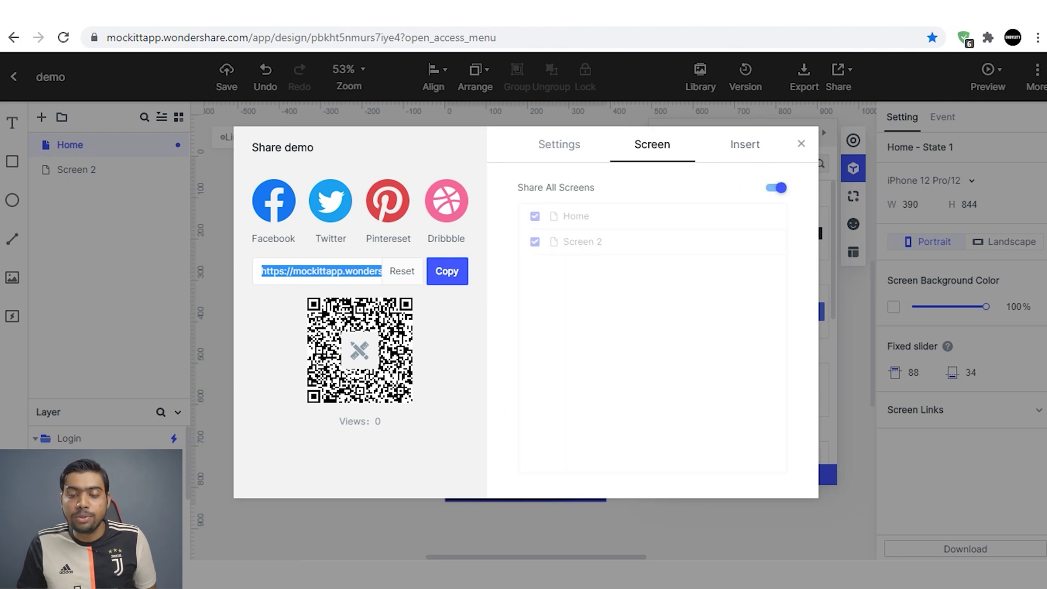
pyautogui.click(745, 145)
pyautogui.click(548, 145)
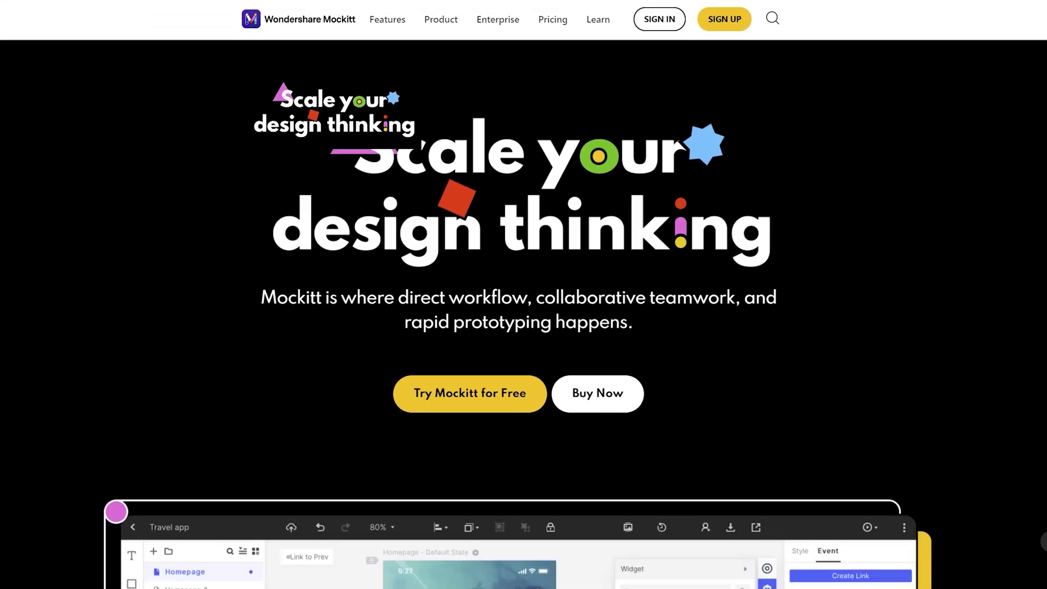
# Step: Look through the feature overview on the Wondershare Mockitt website
pyautogui.scroll(-10, 524, 295)
pyautogui.scroll(-10, 524, 295)
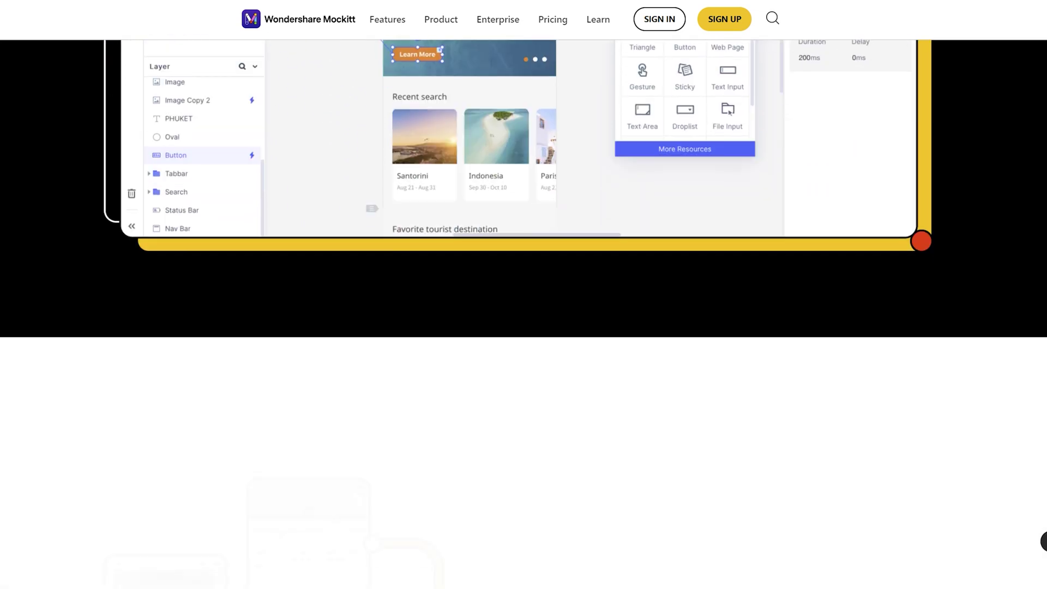
pyautogui.scroll(-12, 523, 295)
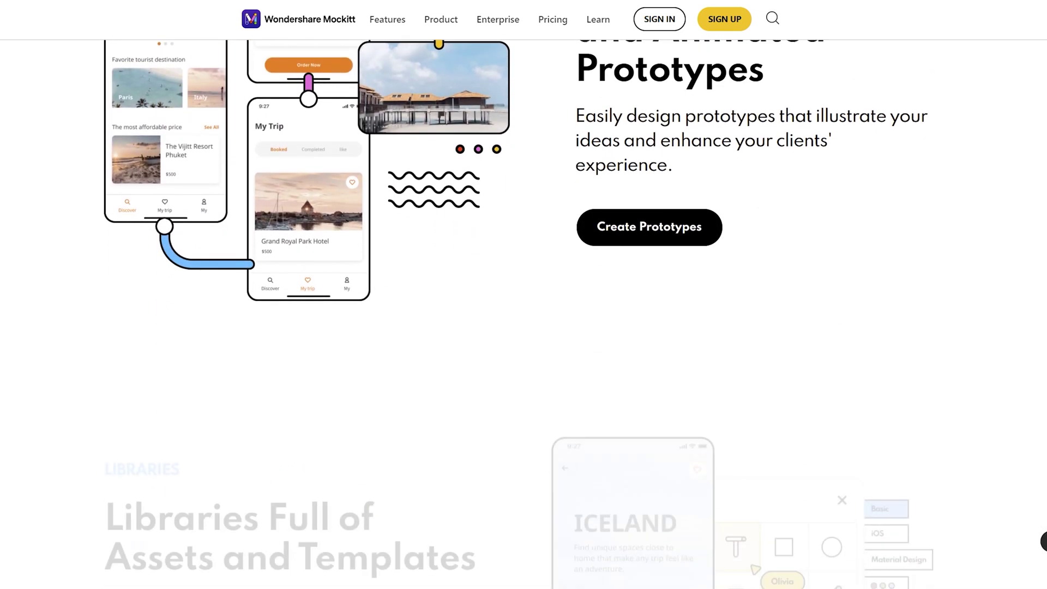